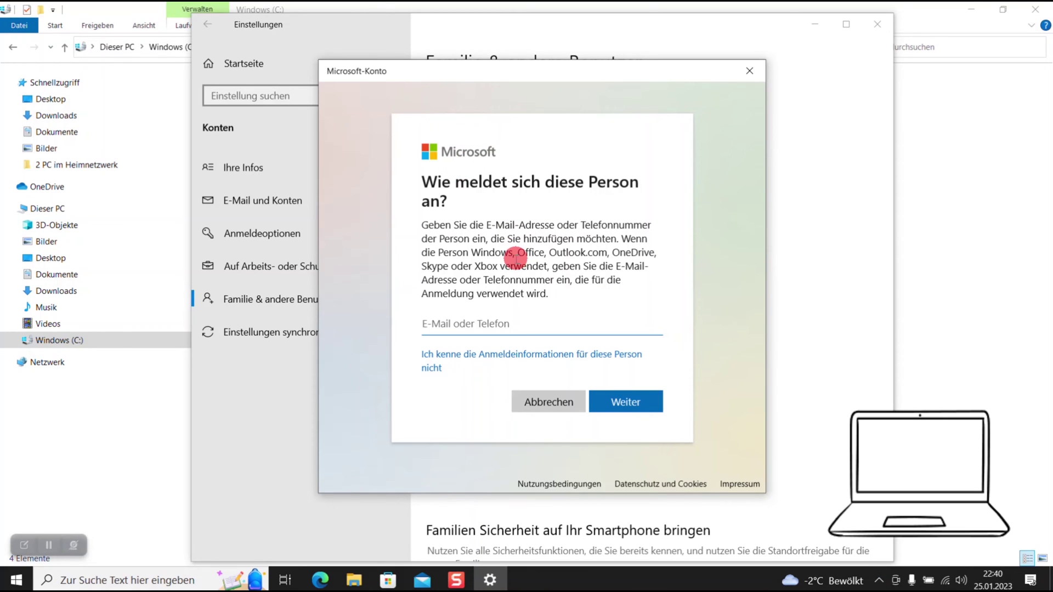
Choose to add a local user without a Microsoft account, since the sign-in details are unknown.
{"action": "left_click", "coordinate": [469, 356]}
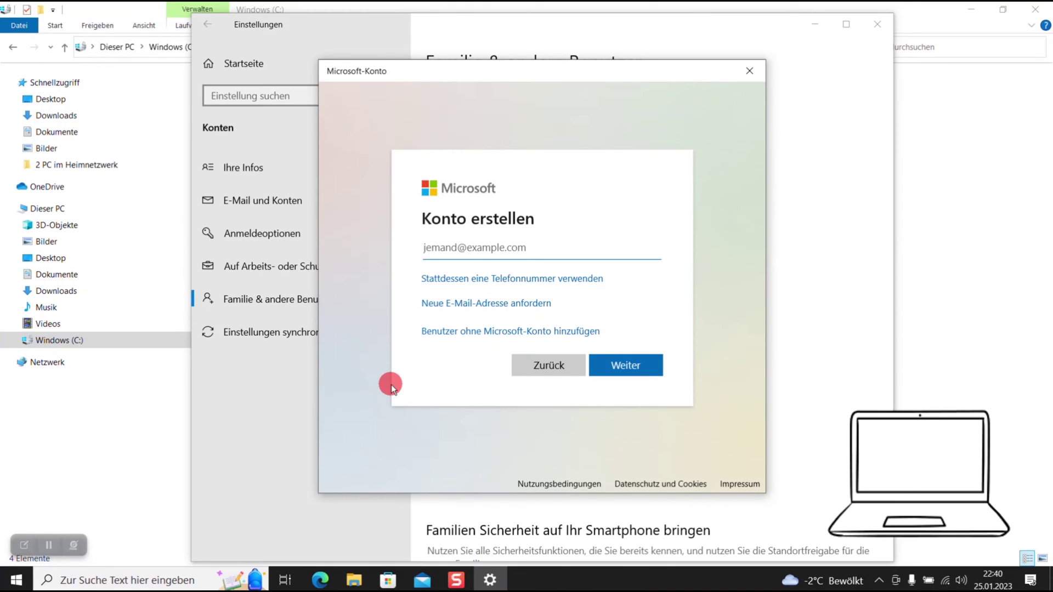
{"action": "left_click", "coordinate": [482, 331]}
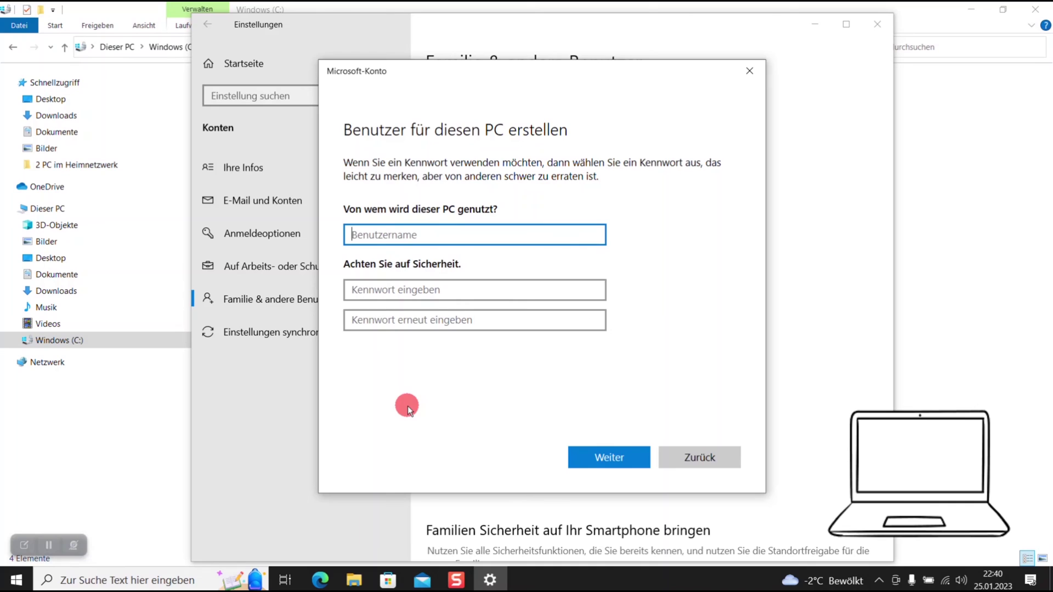
Enter Testnutzer as the username and type the account password in both password fields.
{"action": "type", "text": "Testnutzer"}
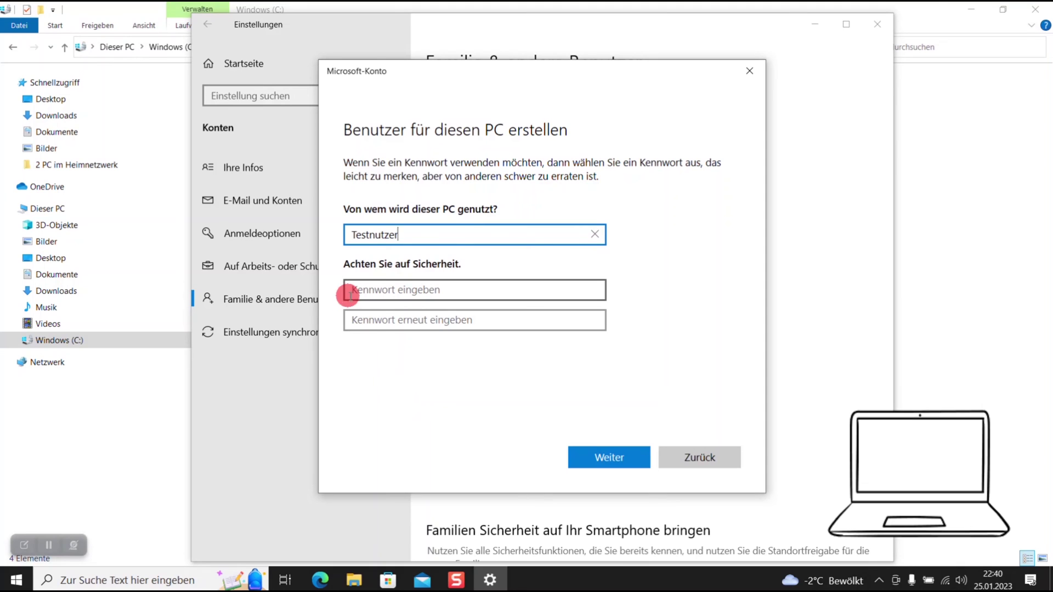
{"action": "left_click", "coordinate": [384, 289]}
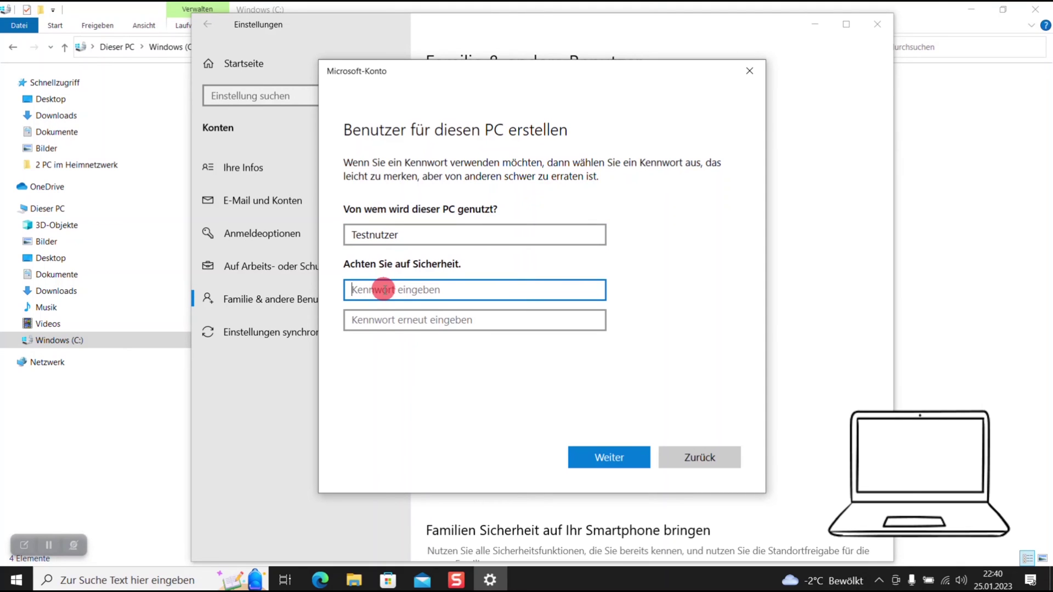
{"action": "type", "text": "Test12345"}
{"action": "key", "text": "Tab"}
{"action": "type", "text": "Test1234"}
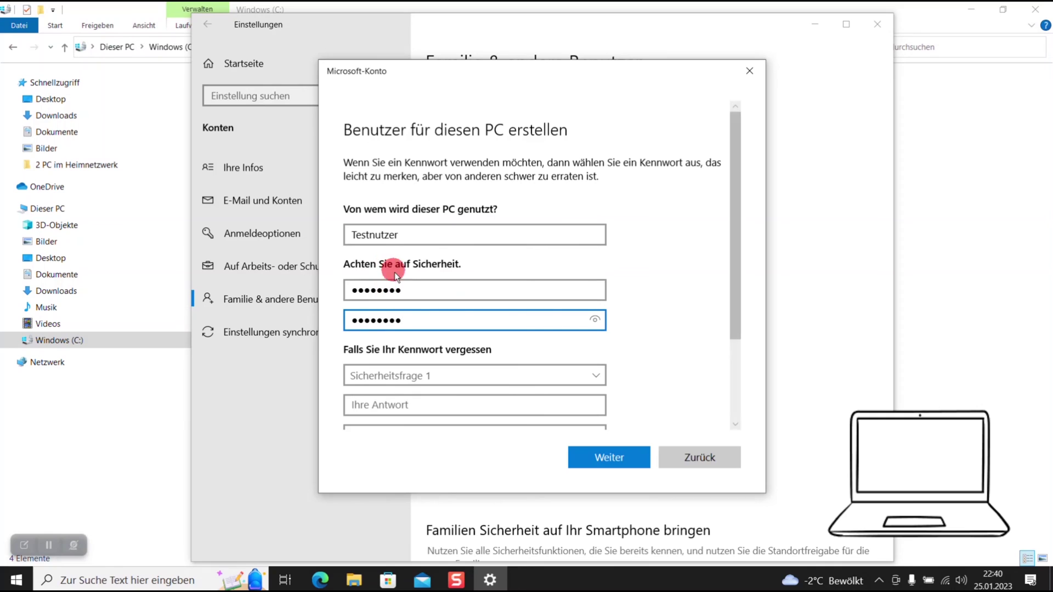
{"action": "left_click_drag", "start_coordinate": [736, 179], "coordinate": [735, 245]}
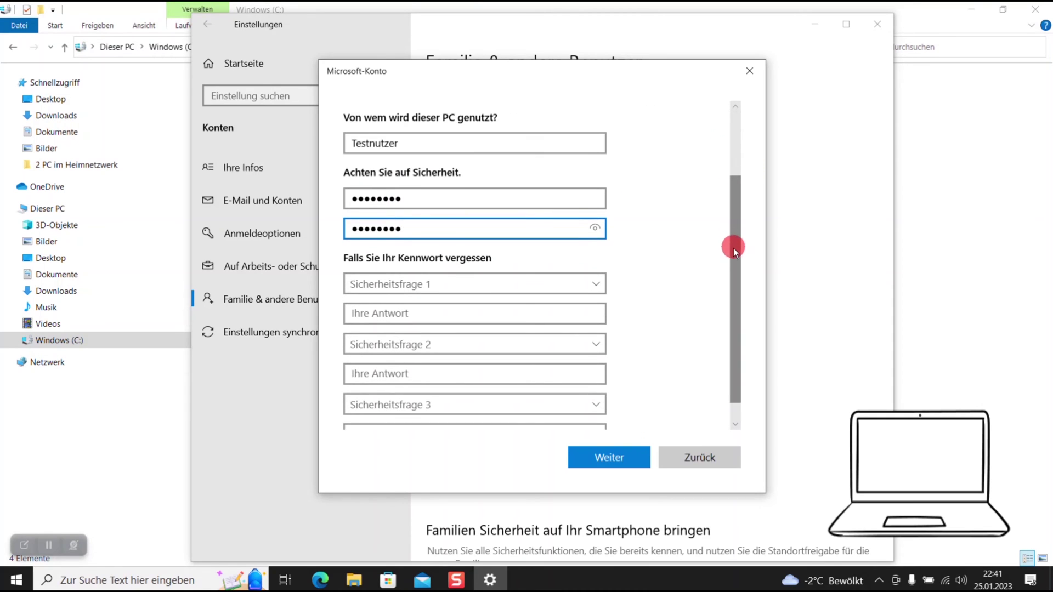
Pick the first pet question as security question 1 and enter its answer.
{"action": "left_click", "coordinate": [480, 288]}
{"action": "left_click", "coordinate": [449, 302]}
{"action": "left_click", "coordinate": [410, 346]}
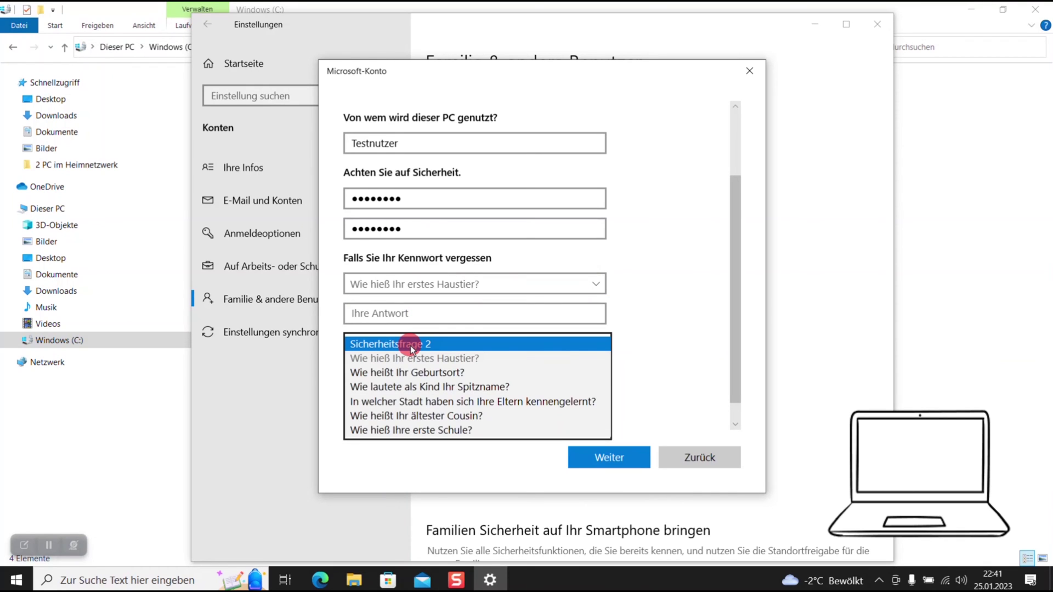
{"action": "left_click", "coordinate": [600, 314]}
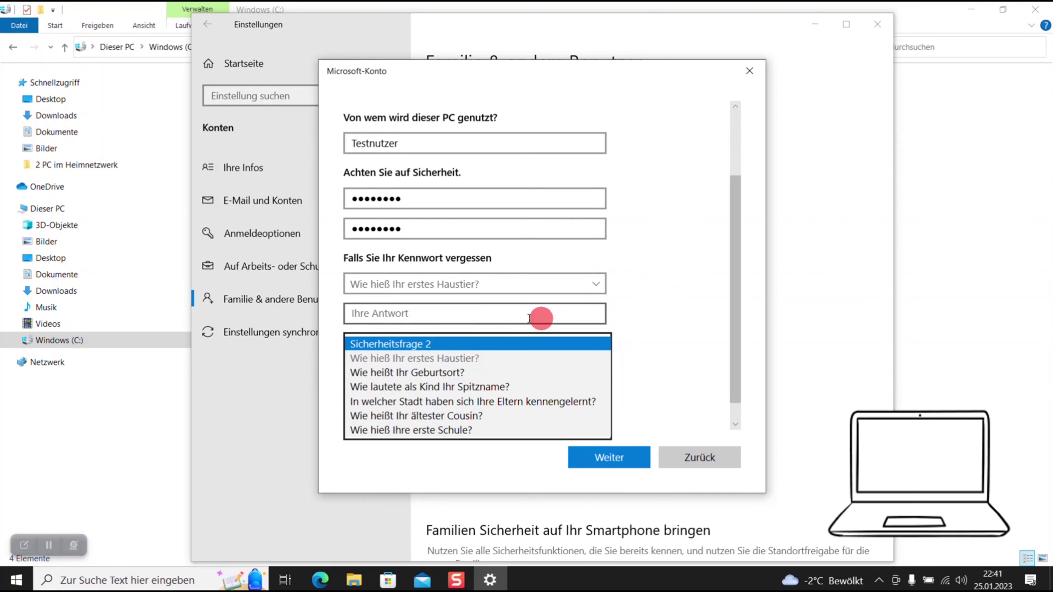
{"action": "type", "text": "q"}
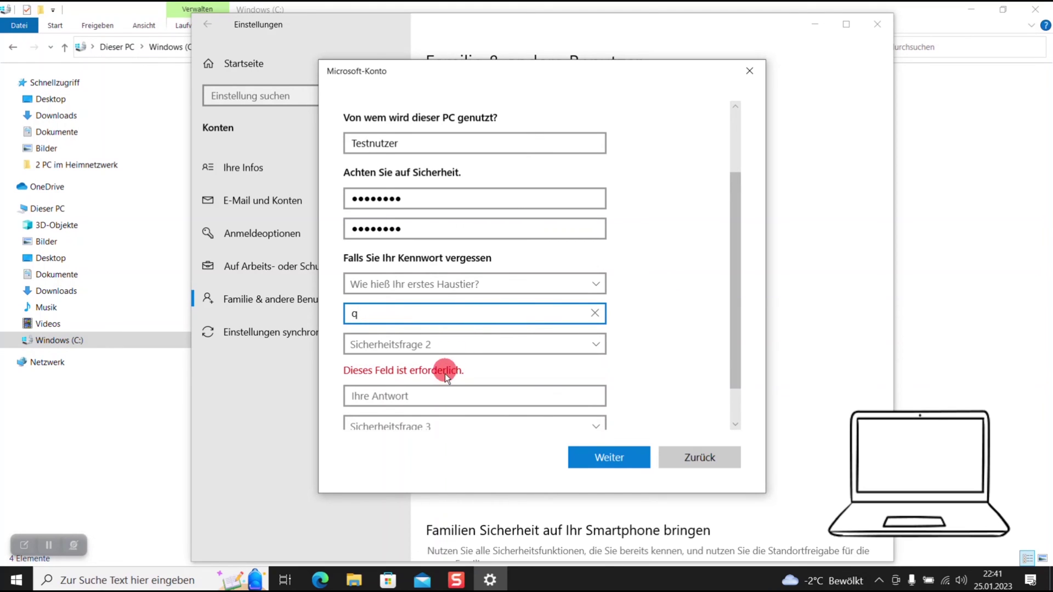
Pick the childhood nickname question as security question 2 and answer it.
{"action": "left_click", "coordinate": [432, 346]}
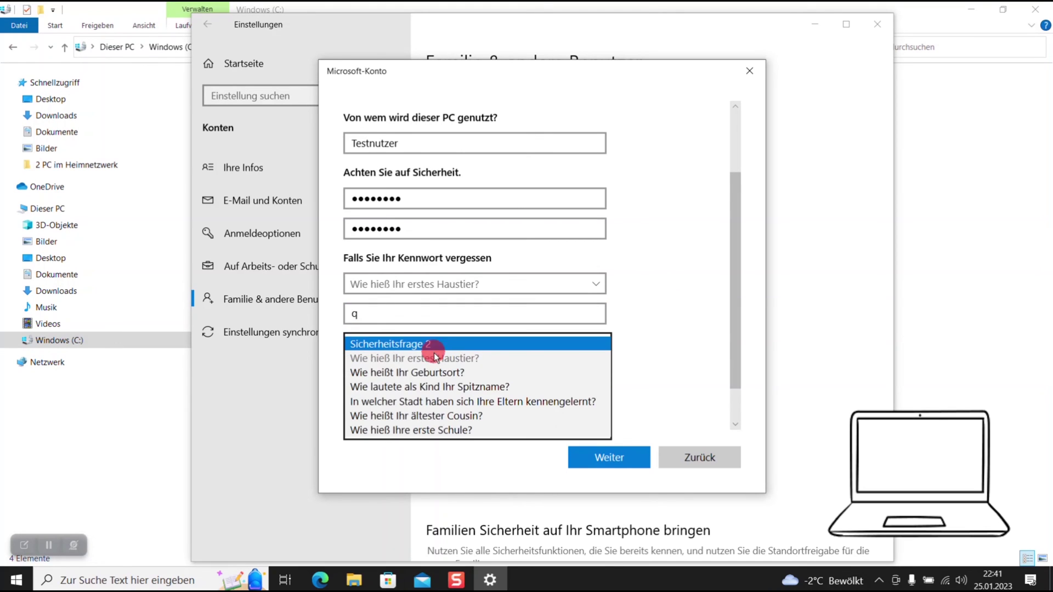
{"action": "left_click", "coordinate": [433, 388]}
{"action": "left_click", "coordinate": [404, 377]}
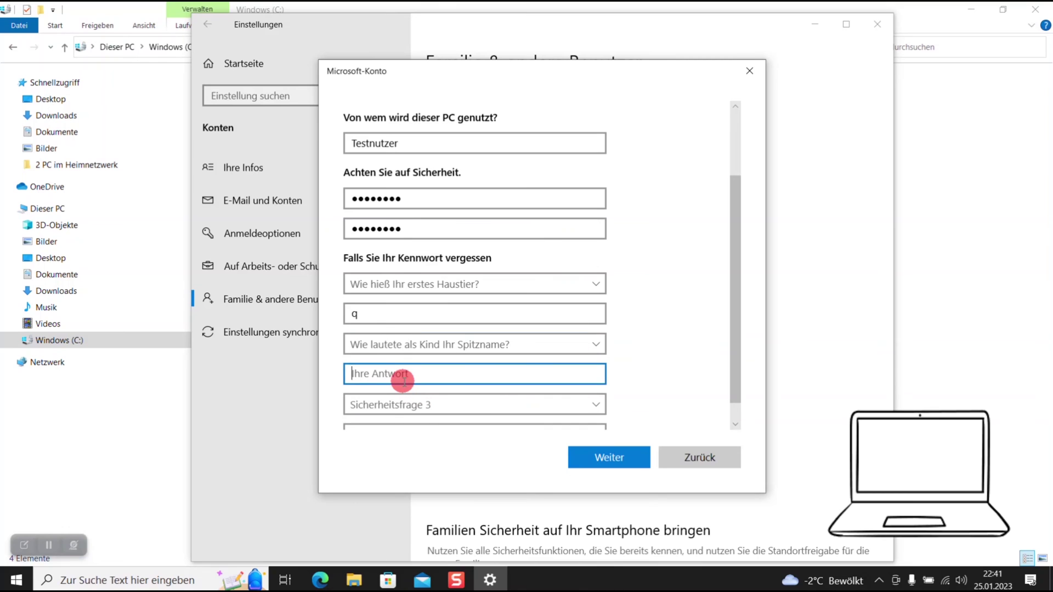
{"action": "type", "text": "e"}
Choose the question about where parents met as question 3, answer it, and continue.
{"action": "left_click", "coordinate": [404, 406]}
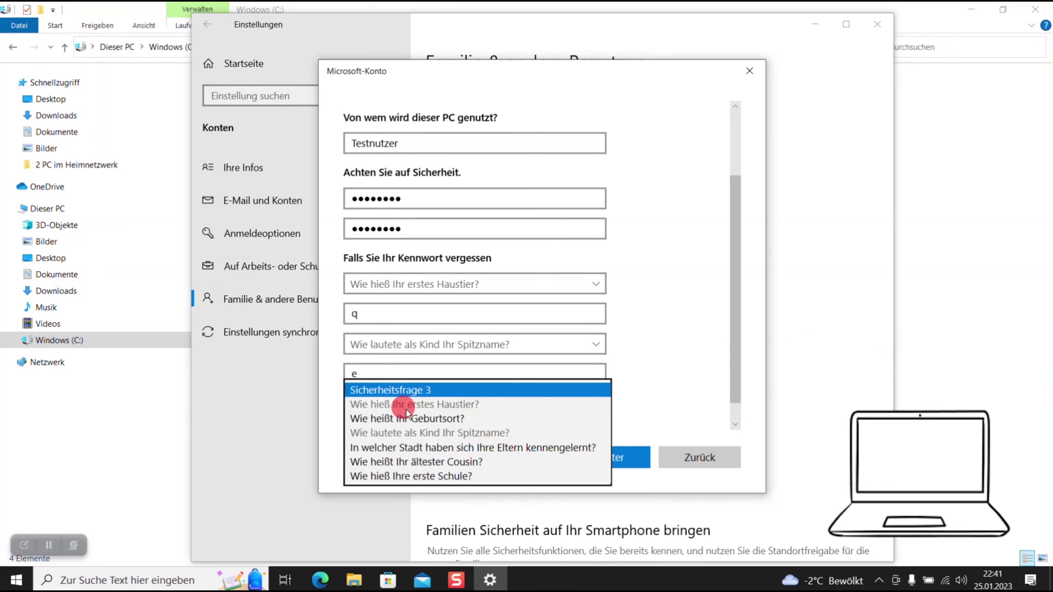
{"action": "left_click", "coordinate": [437, 448]}
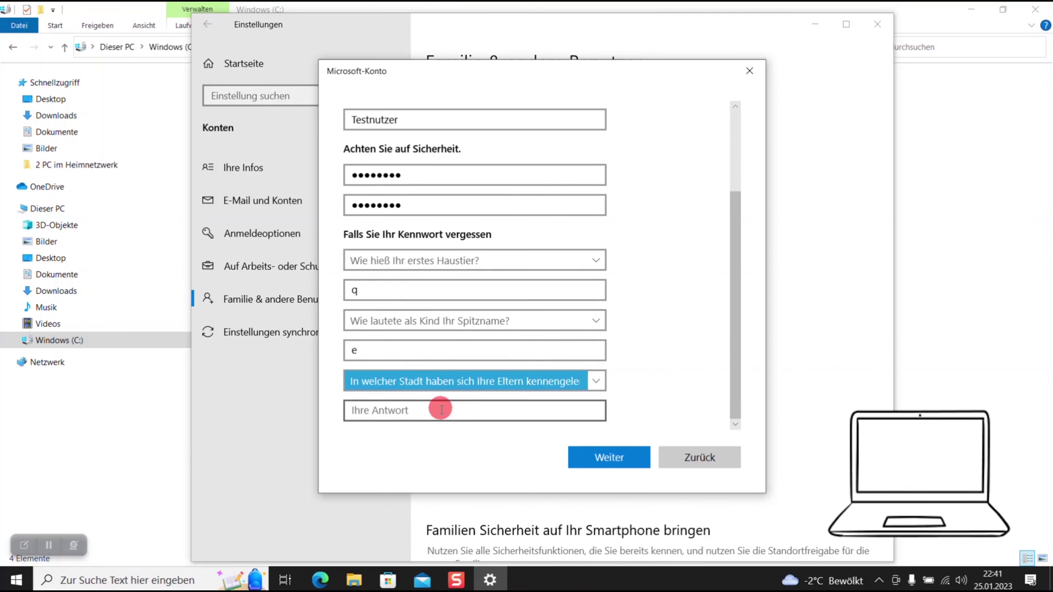
{"action": "left_click", "coordinate": [438, 411]}
{"action": "type", "text": "r"}
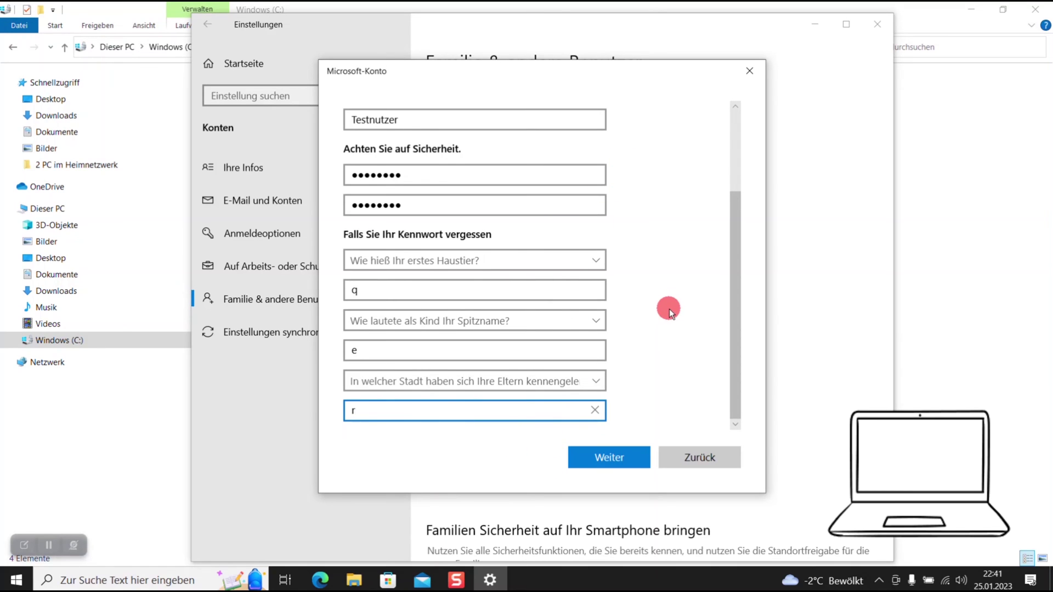
{"action": "left_click", "coordinate": [630, 462]}
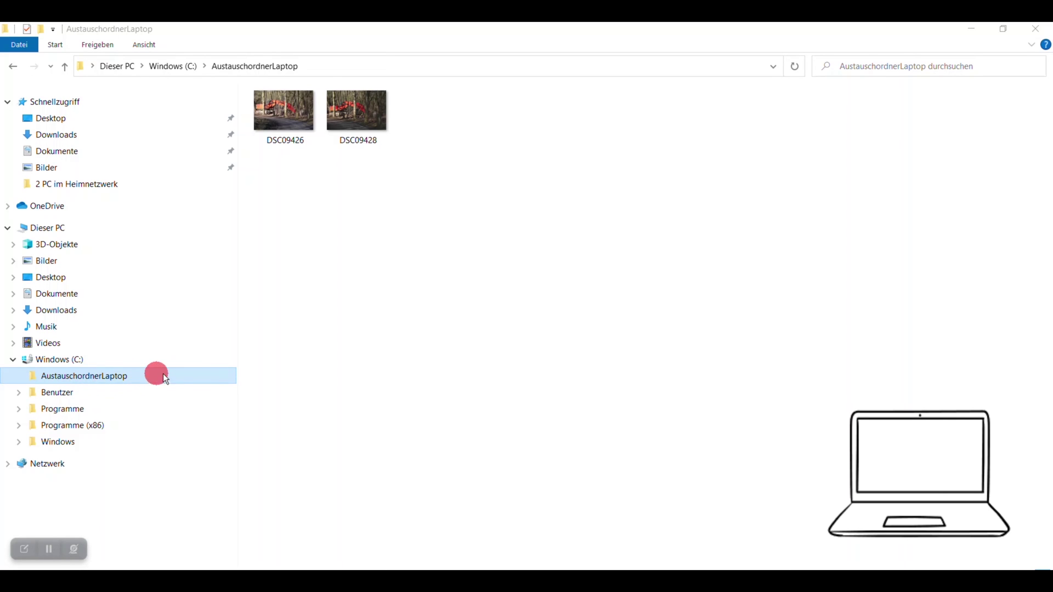
Bring up the context menu of the AustauschordnerLaptop folder.
{"action": "right_click", "coordinate": [182, 378]}
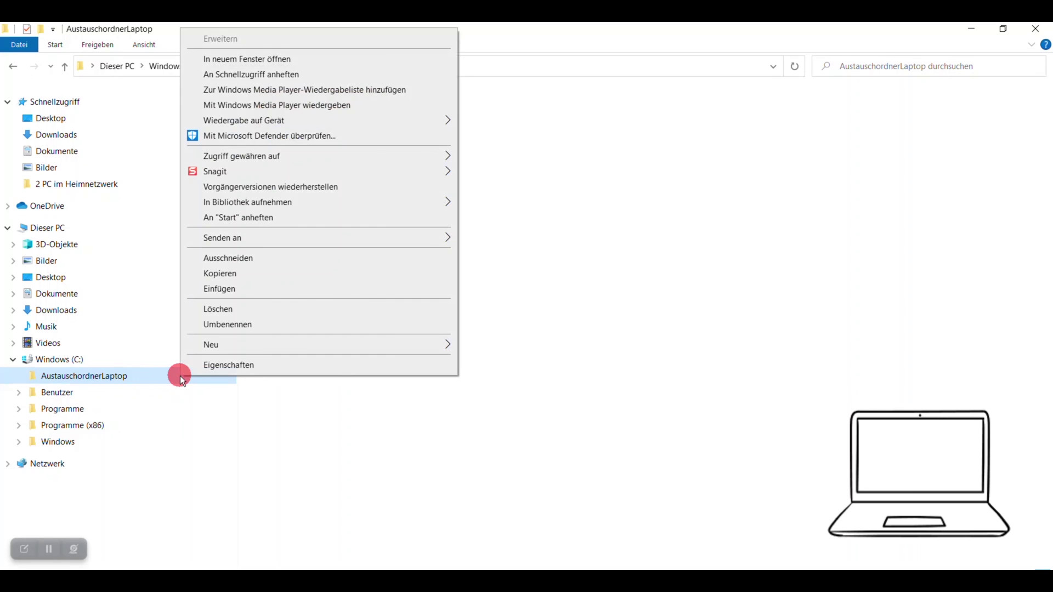
Clear read-only on AustauschordnerLaptop and its contents, then start sharing it via Freigabe.
{"action": "left_click", "coordinate": [223, 367]}
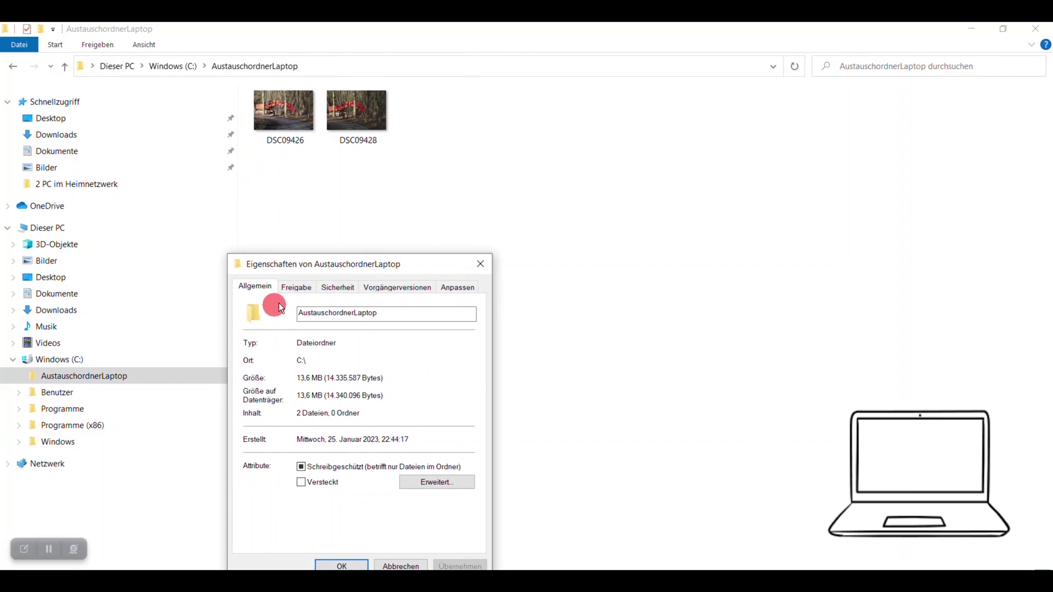
{"action": "left_click_drag", "start_coordinate": [343, 275], "coordinate": [423, 196]}
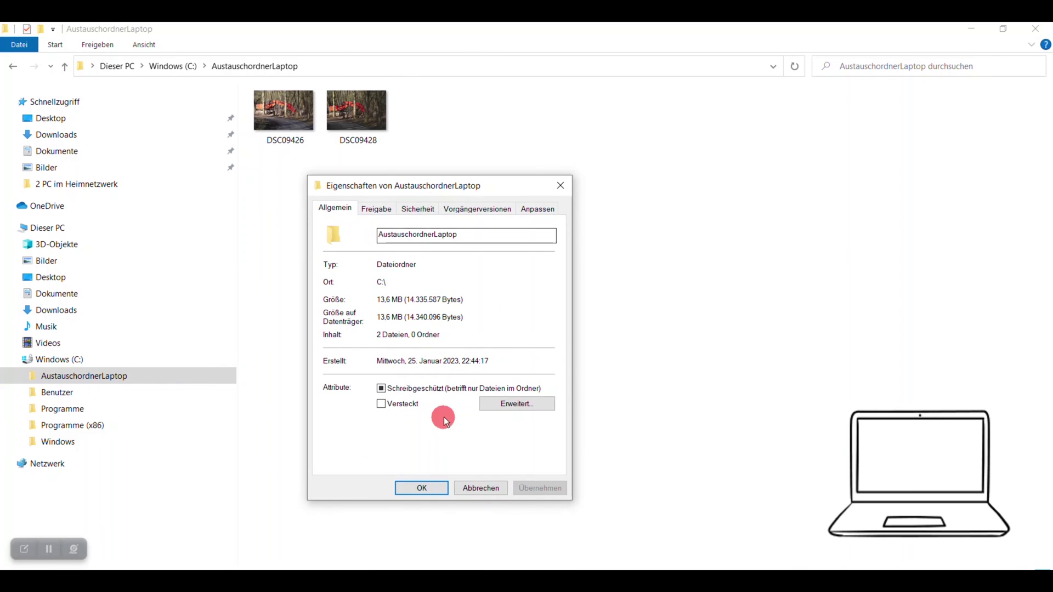
{"action": "left_click", "coordinate": [380, 388]}
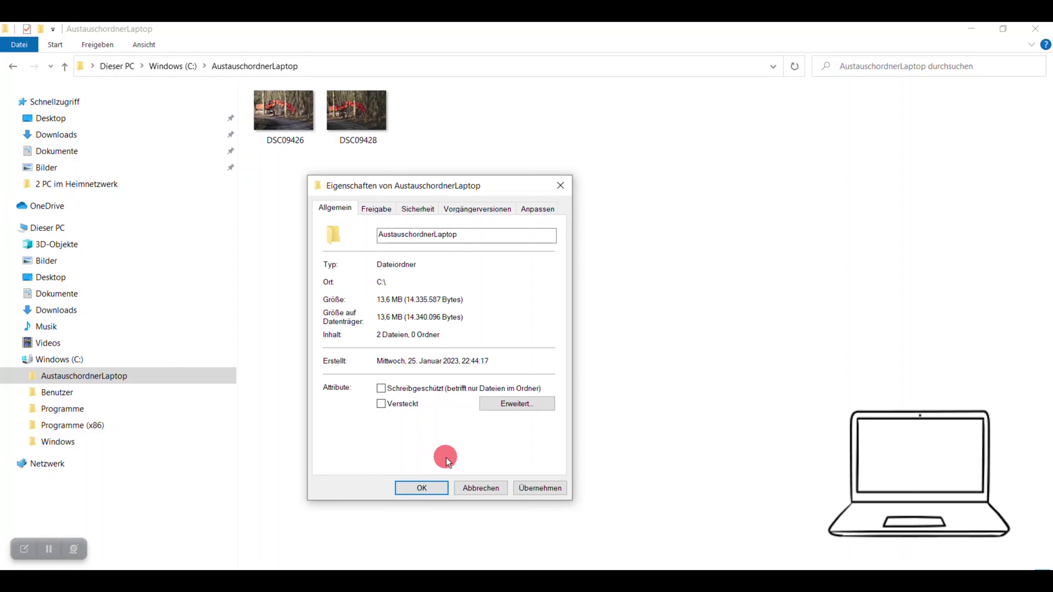
{"action": "left_click", "coordinate": [540, 488]}
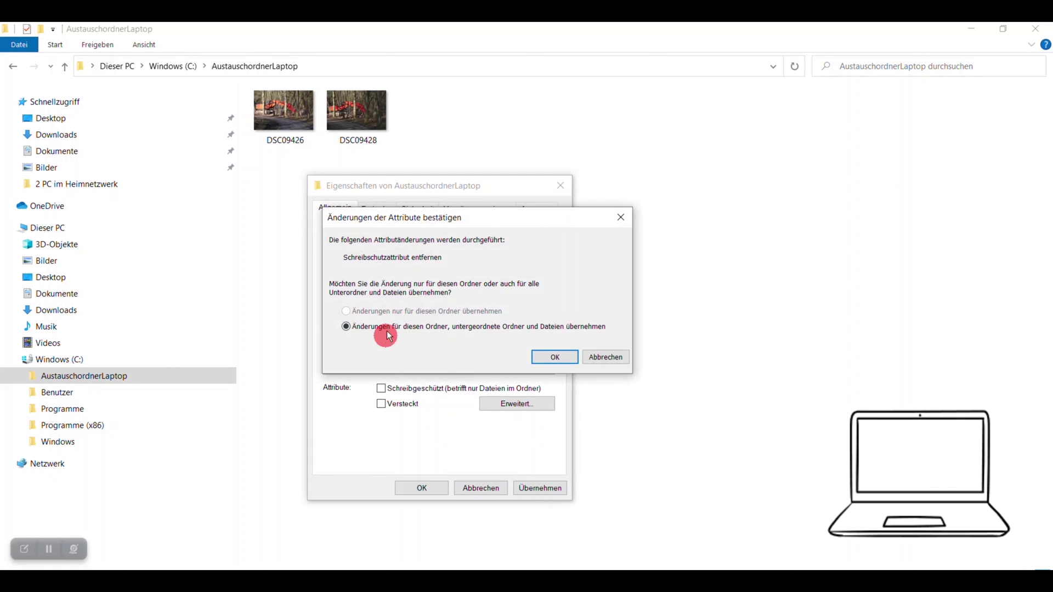
{"action": "left_click", "coordinate": [556, 357]}
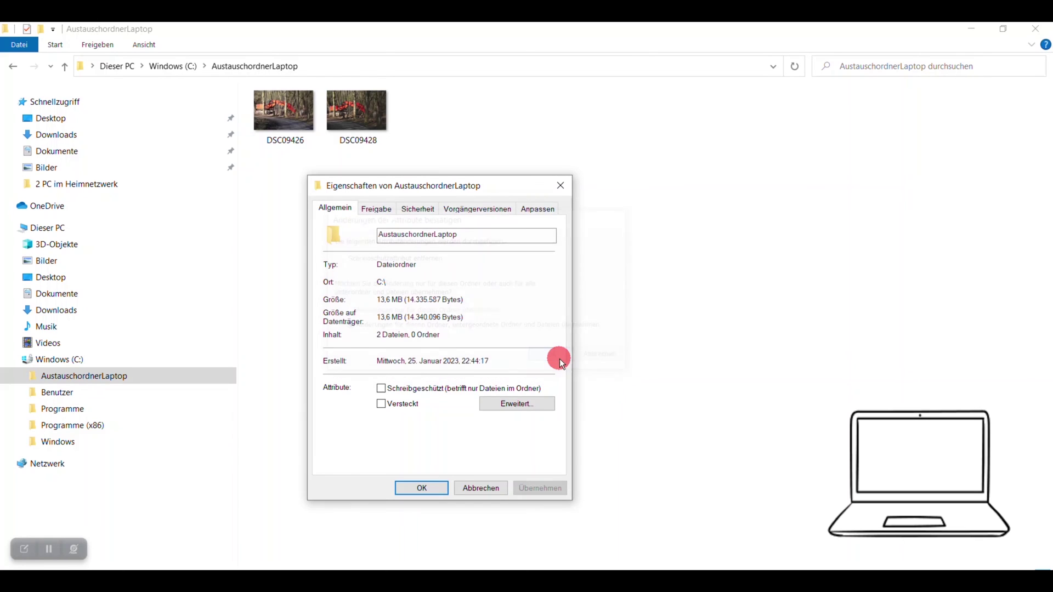
{"action": "left_click", "coordinate": [383, 210]}
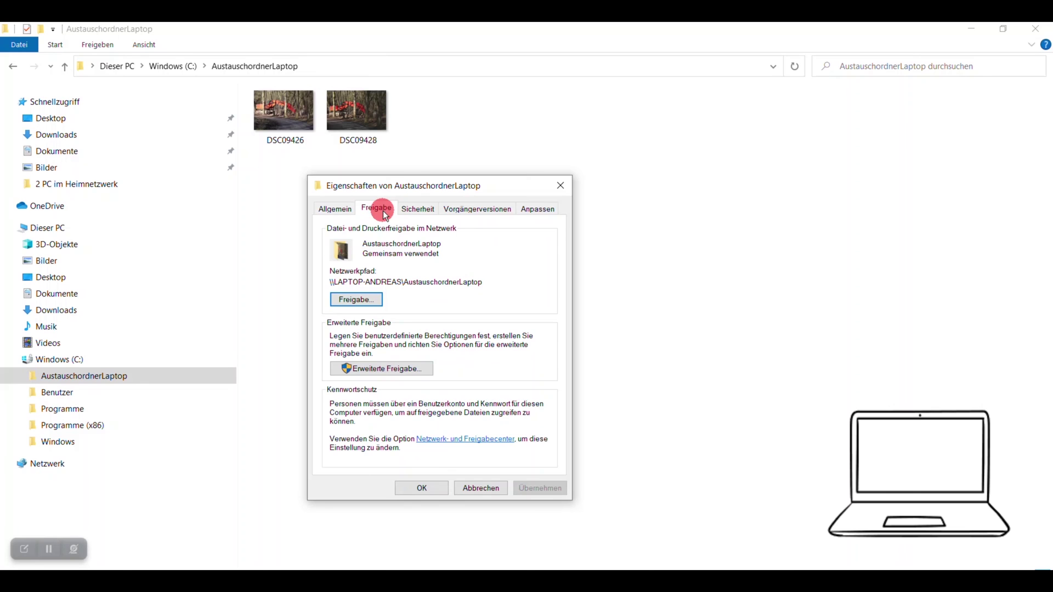
{"action": "left_click", "coordinate": [369, 300]}
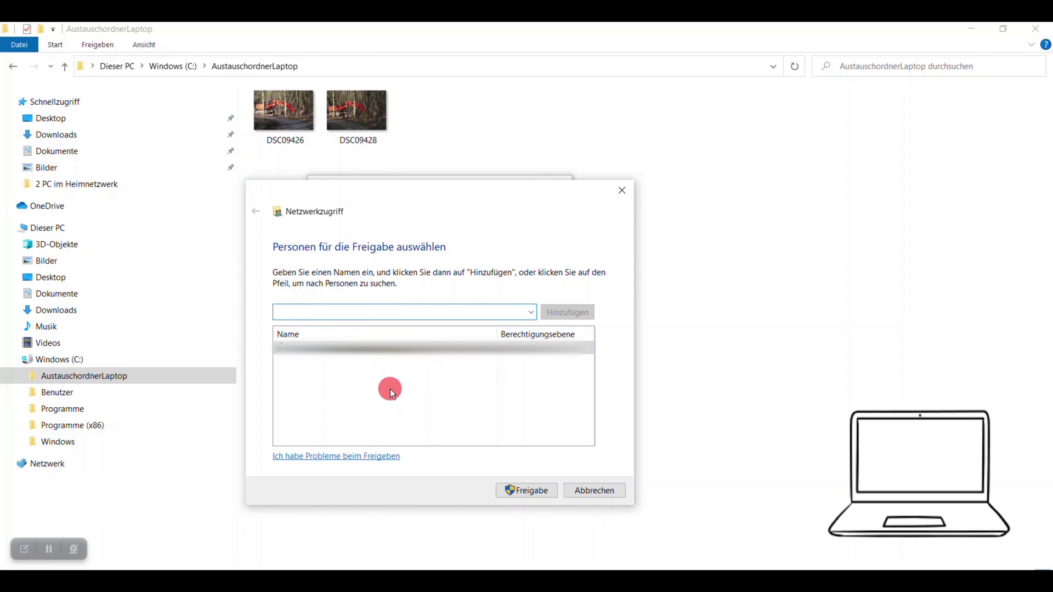
Add Testnutzer to the folder's sharing list with Lesen/Schreiben permission and apply it.
{"action": "left_click", "coordinate": [531, 312]}
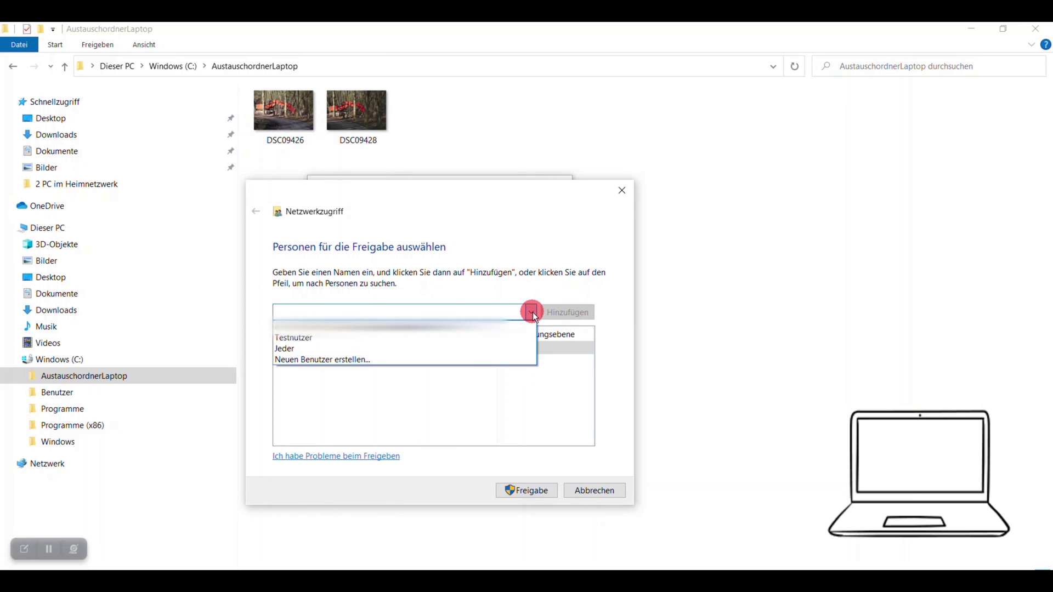
{"action": "left_click", "coordinate": [402, 338]}
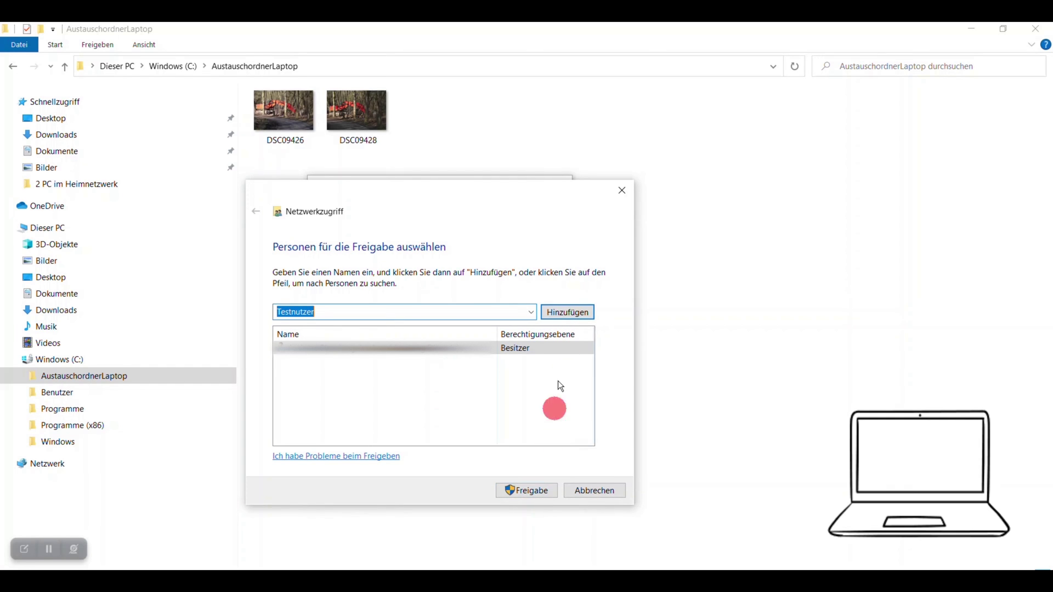
{"action": "left_click", "coordinate": [566, 315]}
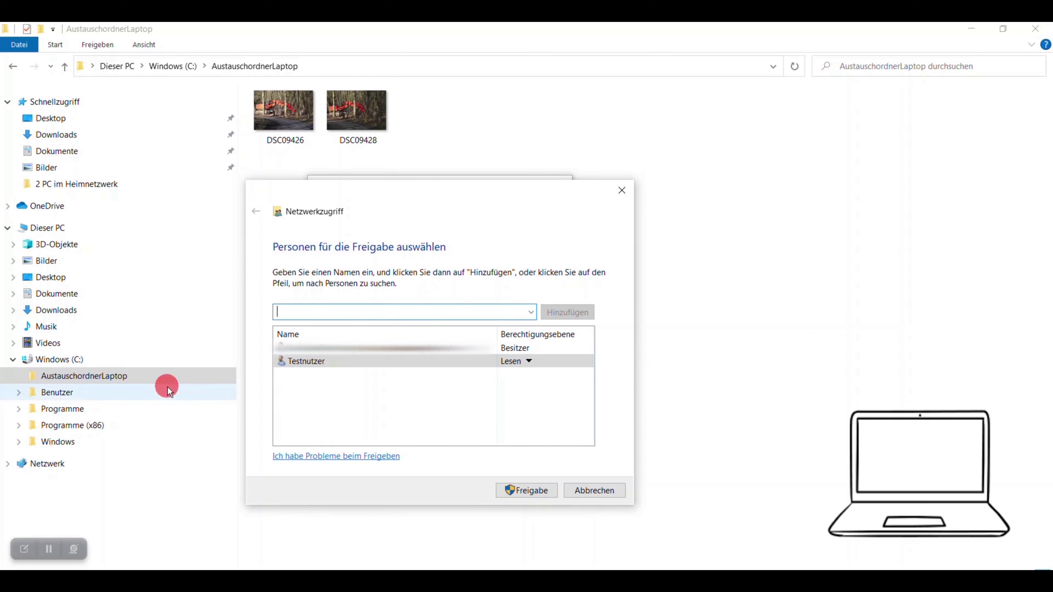
{"action": "left_click", "coordinate": [529, 363]}
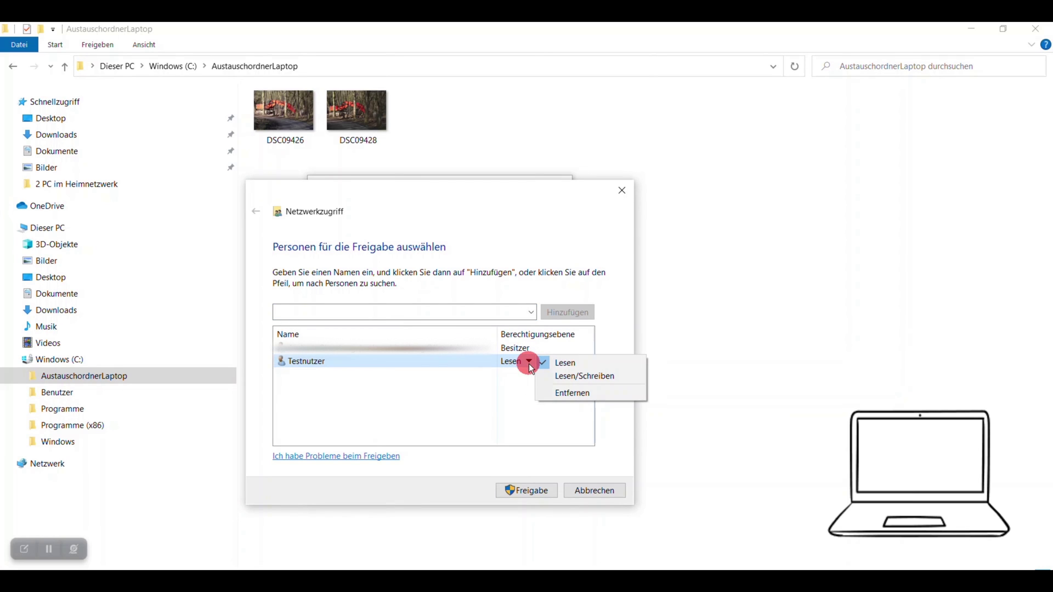
{"action": "left_click", "coordinate": [597, 379]}
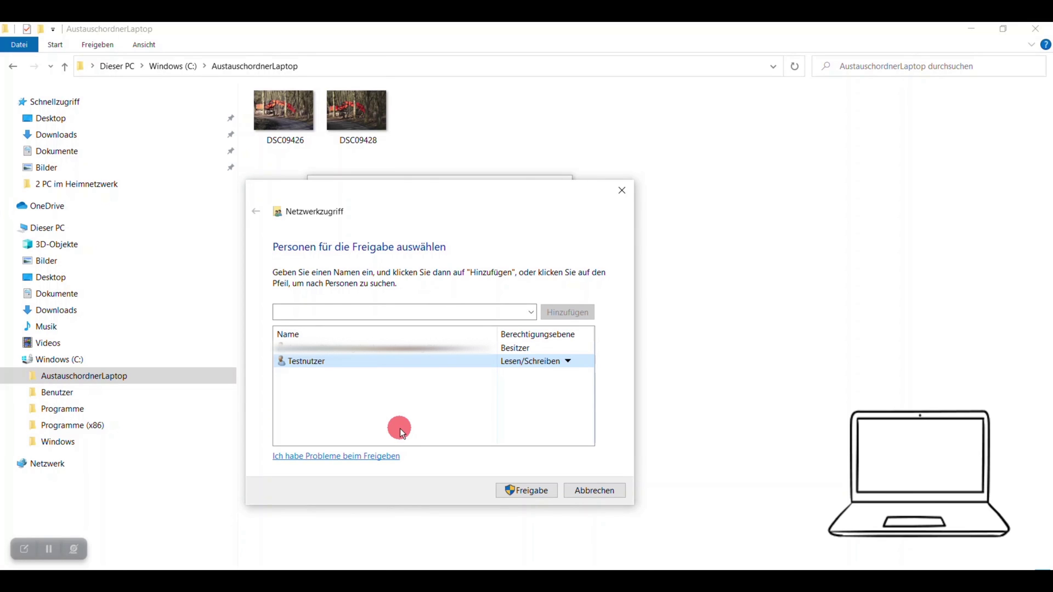
{"action": "left_click", "coordinate": [531, 492]}
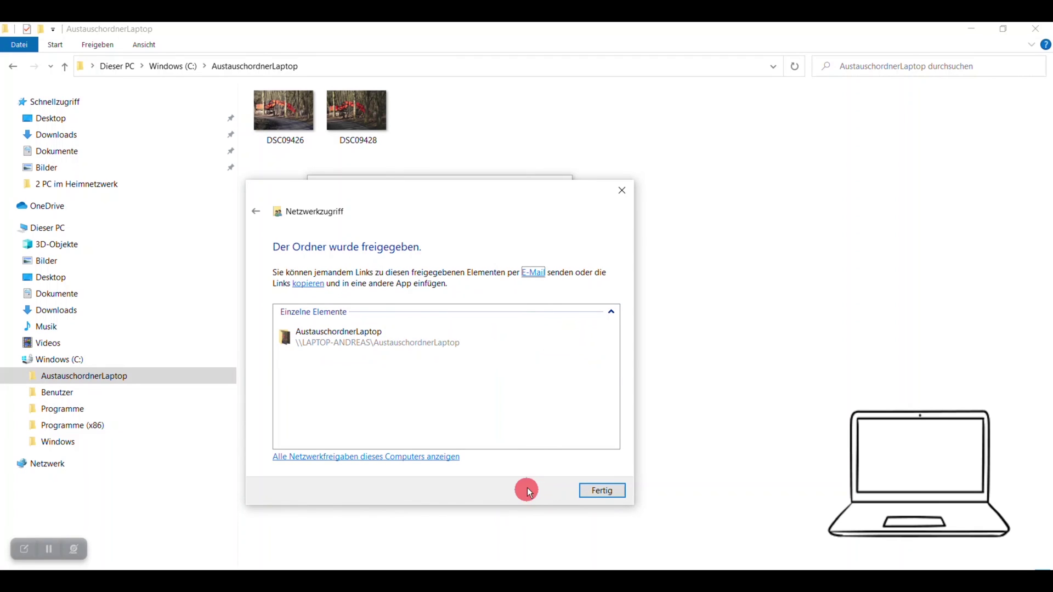
Open the newly shared folder's network location from the confirmation.
{"action": "left_click", "coordinate": [359, 349]}
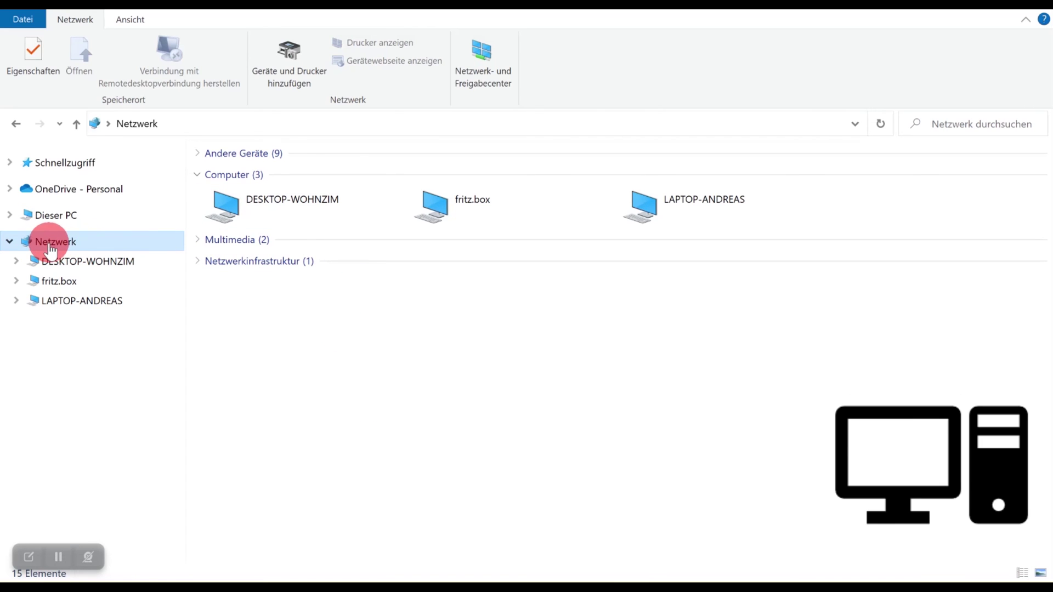
Open LAPTOP-ANDREAS from the Netzwerk view's Computer list.
{"action": "left_click", "coordinate": [215, 216]}
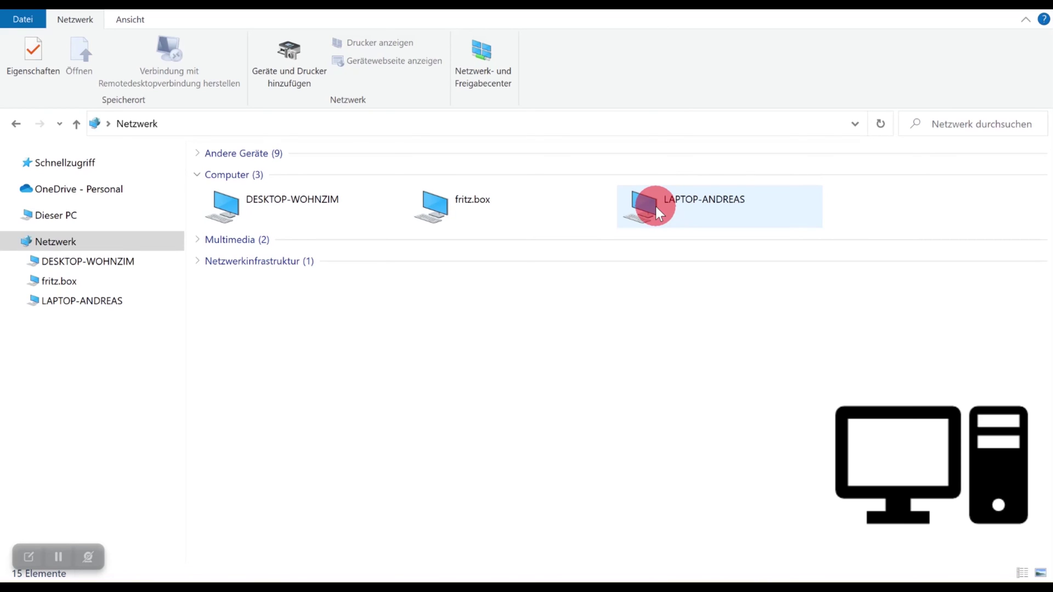
{"action": "left_click", "coordinate": [655, 207]}
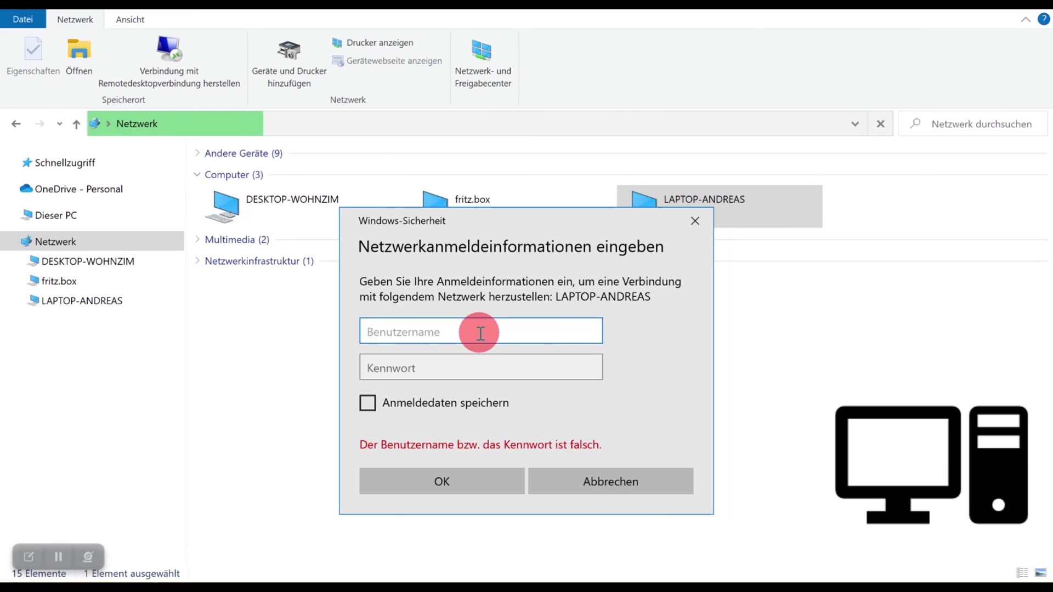
Sign in to LAPTOP-ANDREAS with username Testnutzer and the account password.
{"action": "type", "text": "Test"}
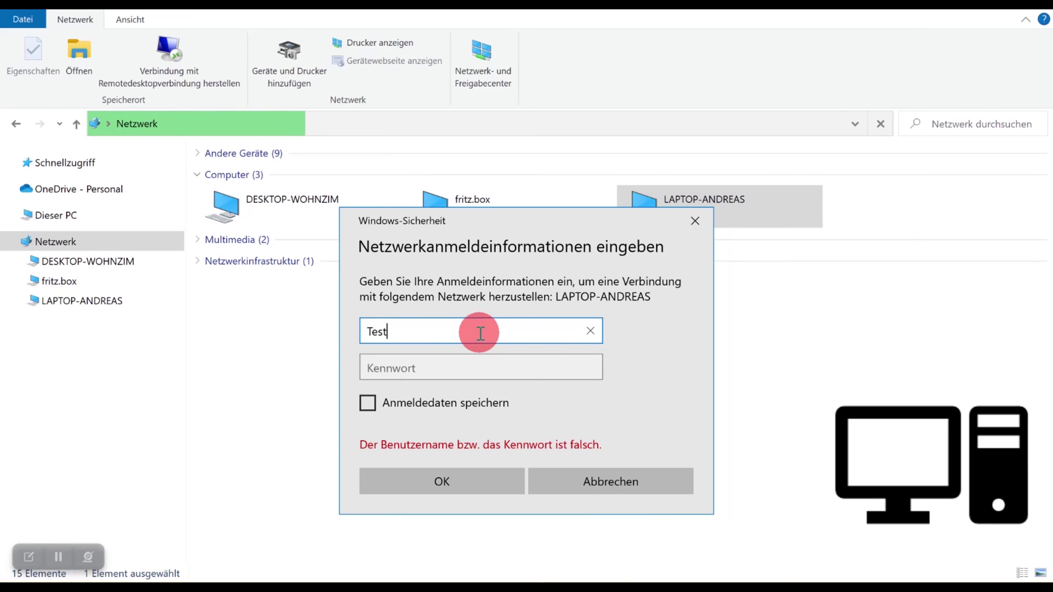
{"action": "type", "text": "nutz"}
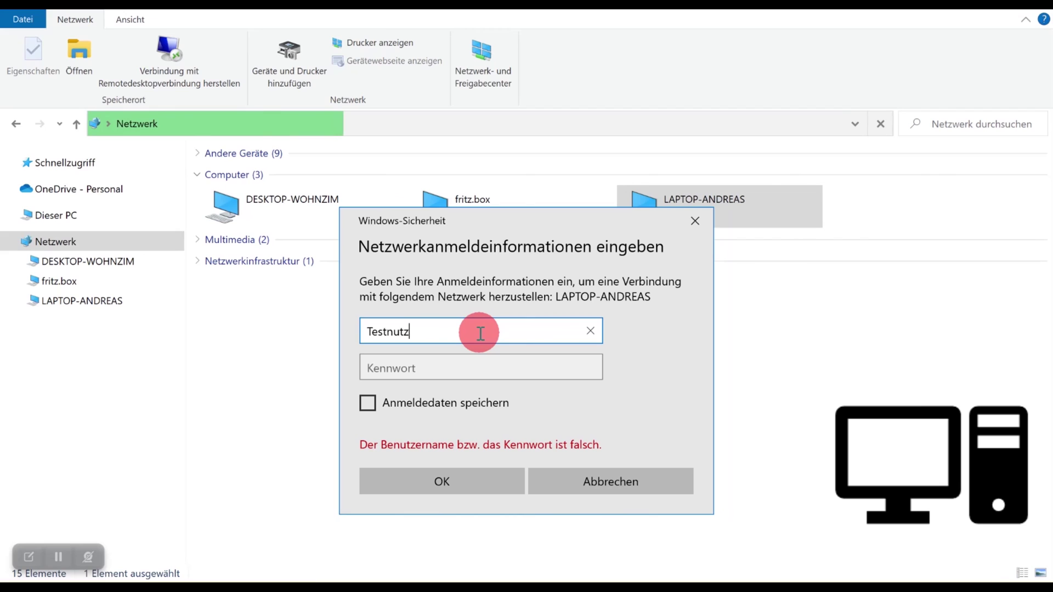
{"action": "type", "text": "er"}
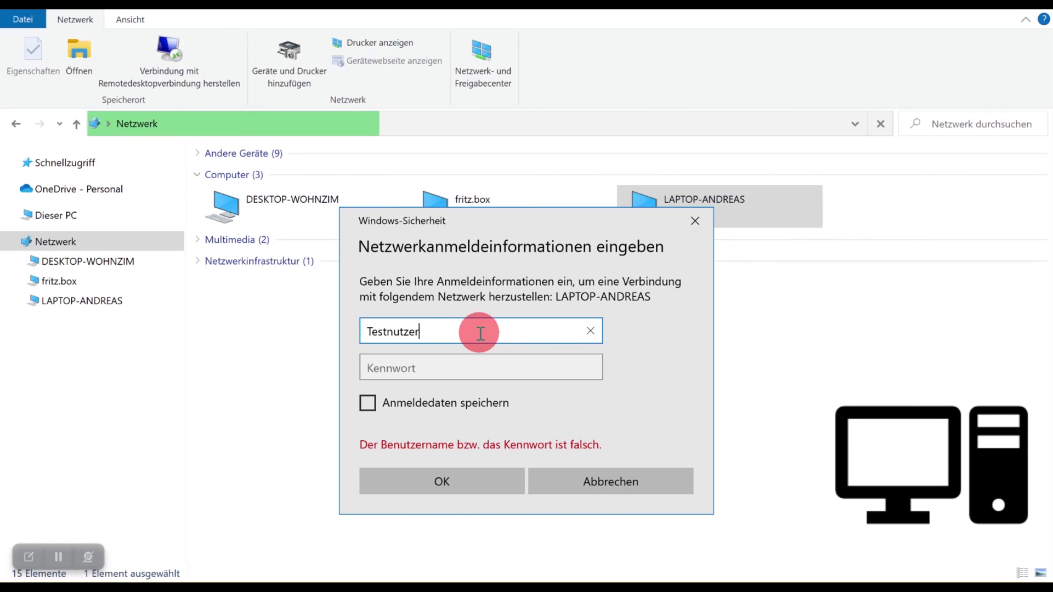
{"action": "left_click", "coordinate": [468, 366]}
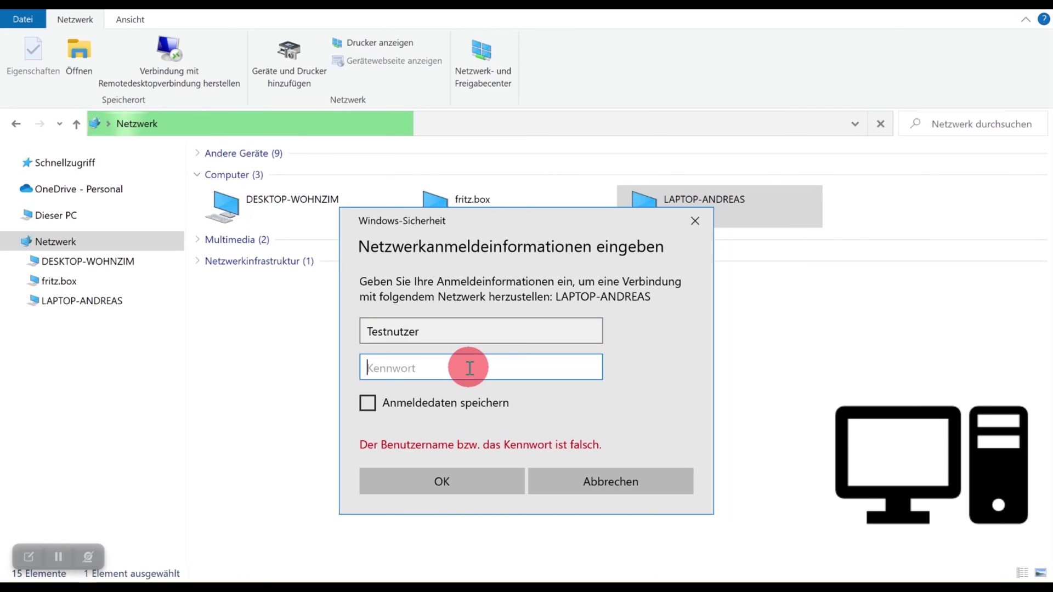
{"action": "type", "text": "••••••"}
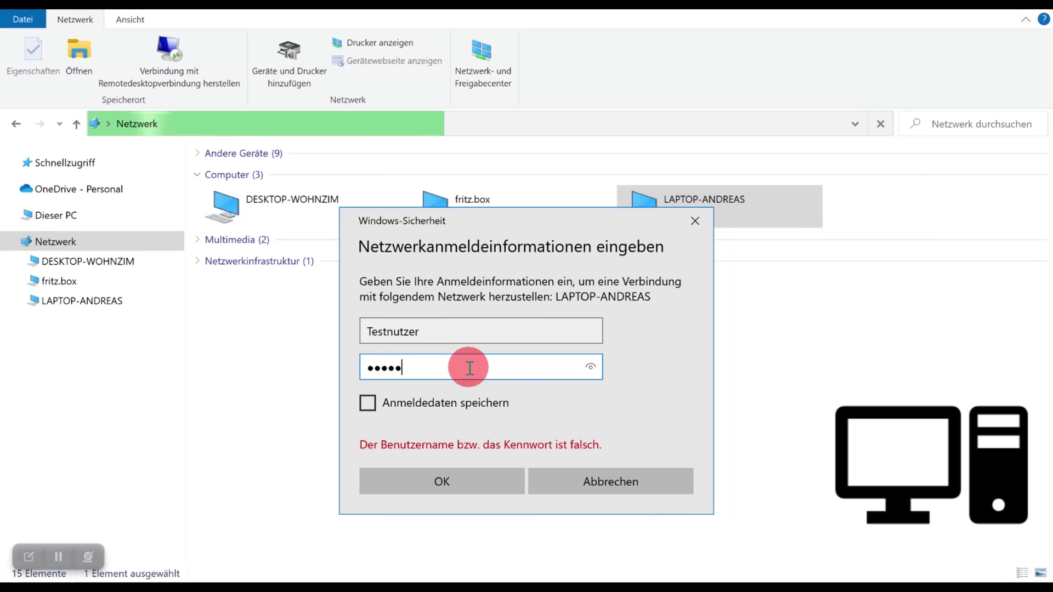
{"action": "type", "text": "••"}
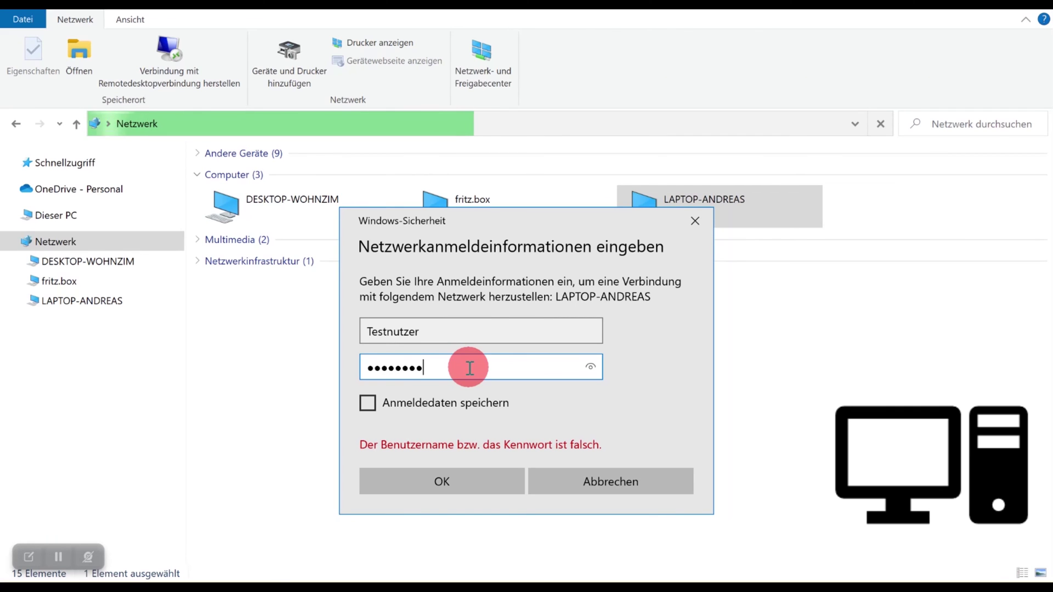
{"action": "left_click", "coordinate": [443, 481]}
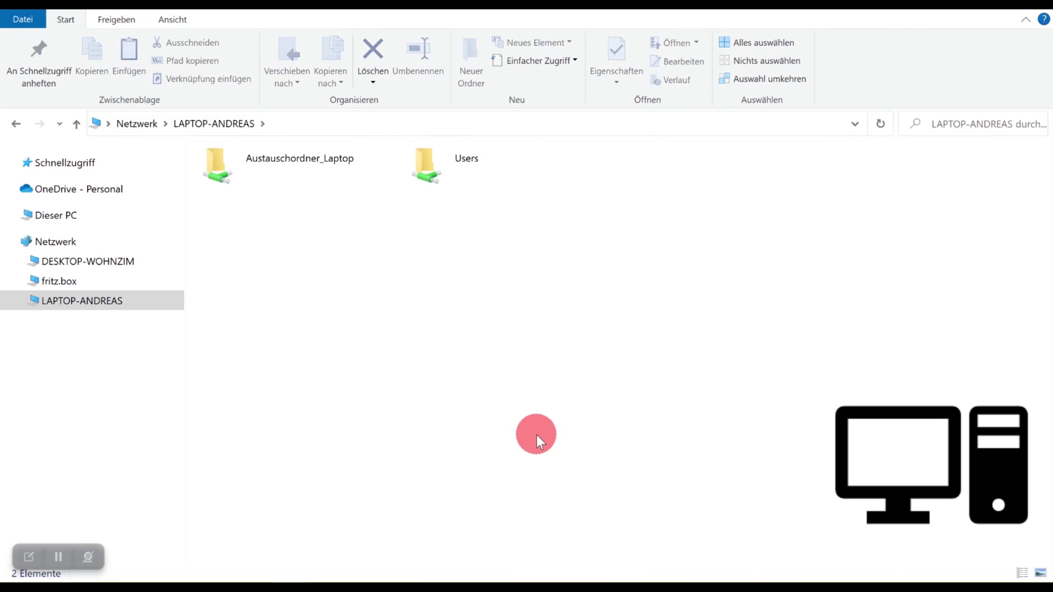
In Austauschordner_Laptop, permanently delete the photo DSC09013 and confirm.
{"action": "double_click", "coordinate": [232, 173]}
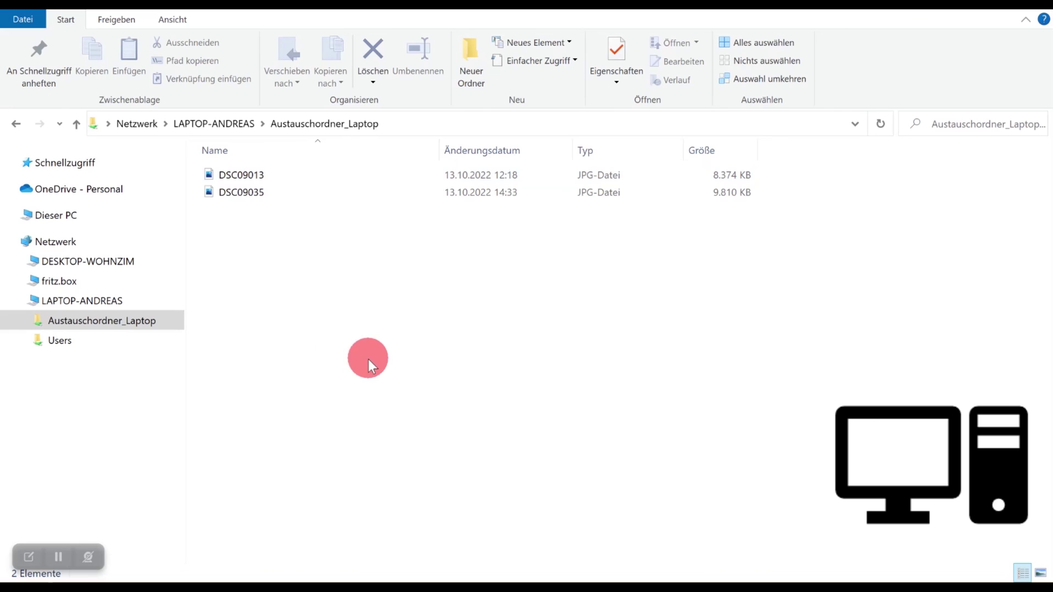
{"action": "left_click", "coordinate": [264, 175]}
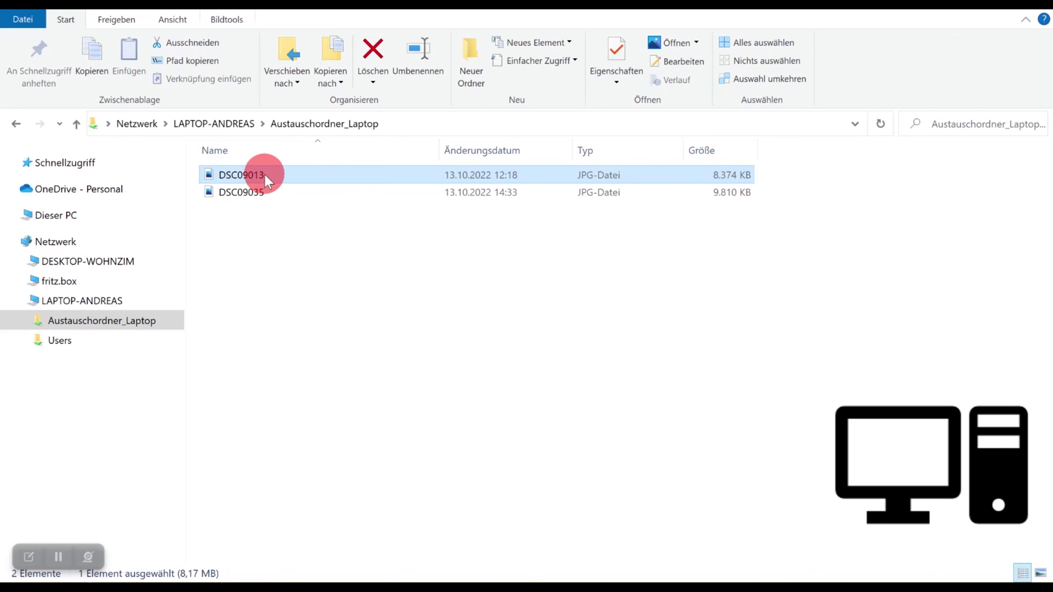
{"action": "right_click", "coordinate": [264, 174]}
{"action": "left_click", "coordinate": [51, 530]}
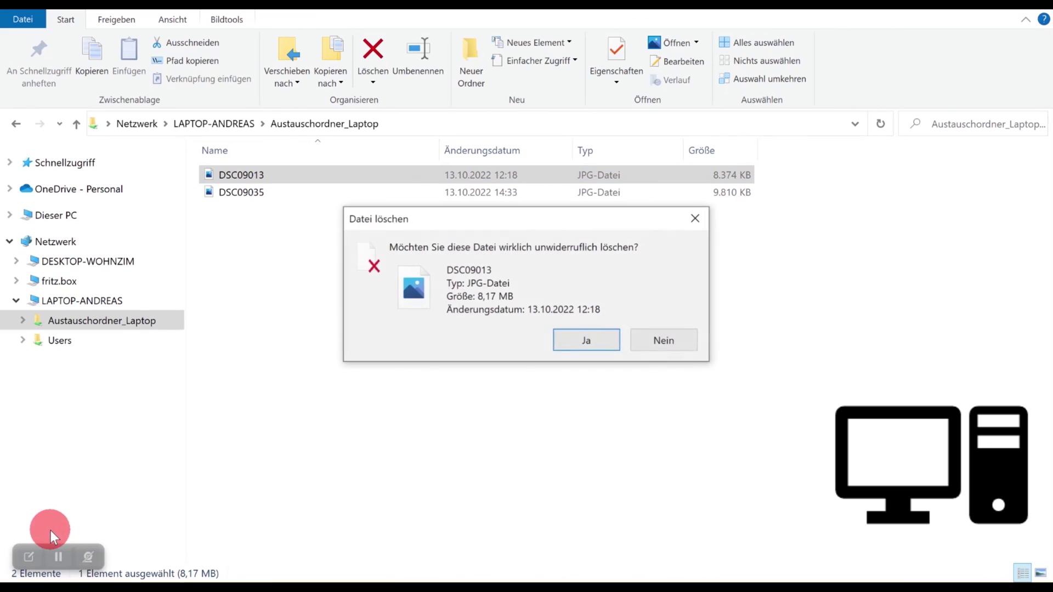
{"action": "left_click", "coordinate": [608, 347]}
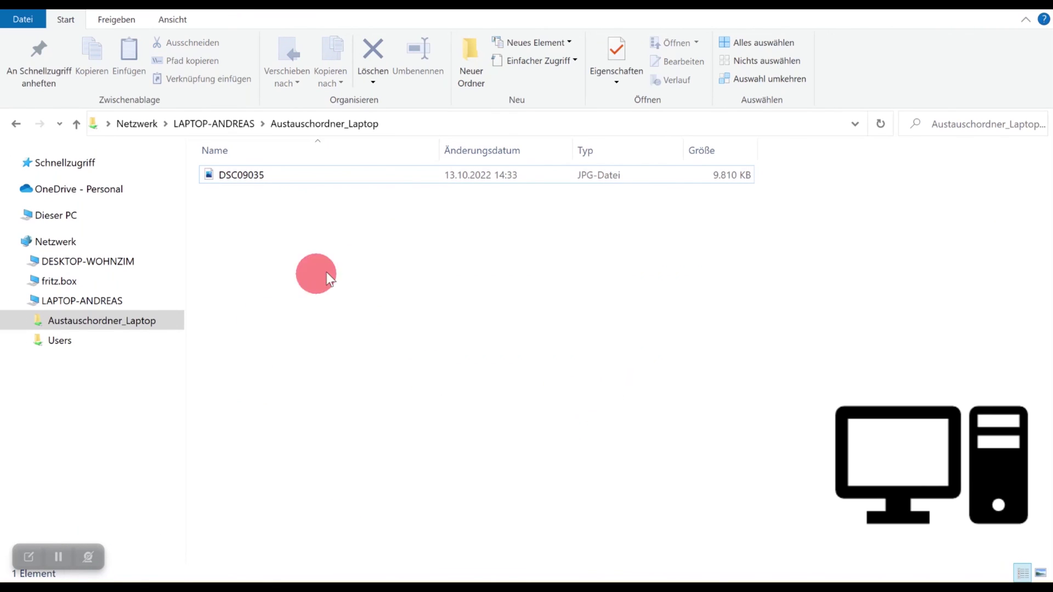